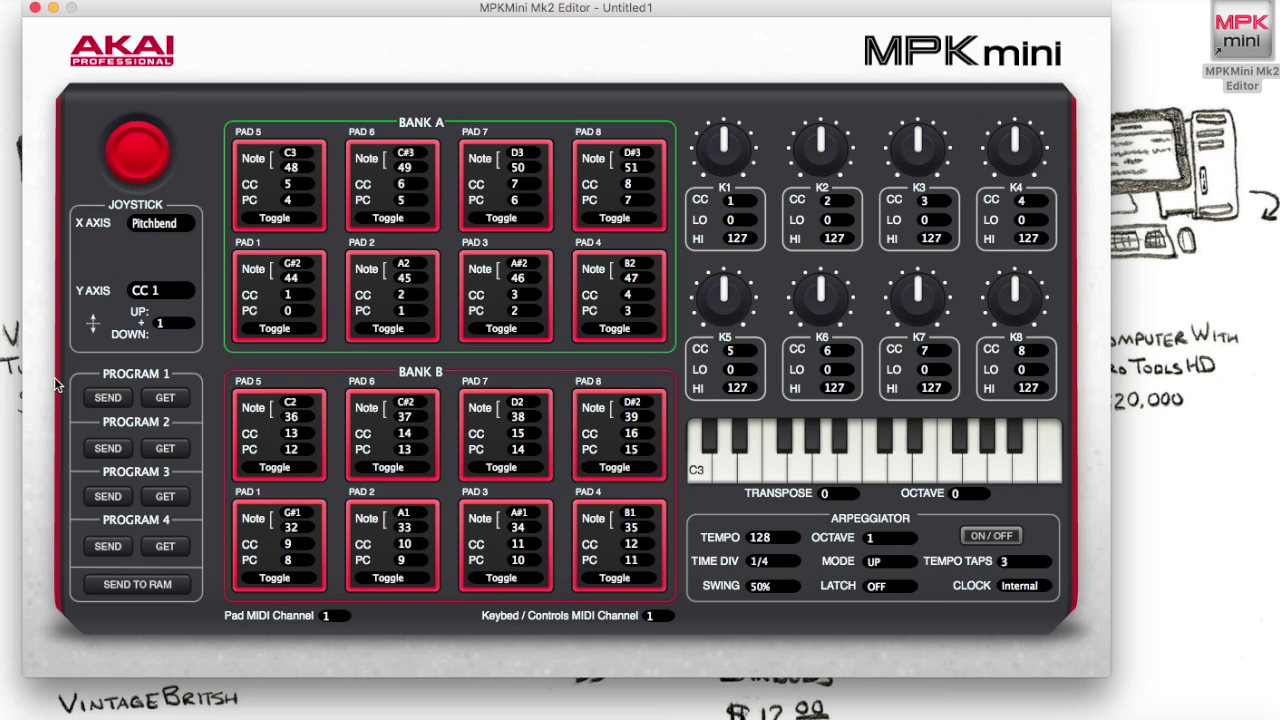
# Set MPKmini2 as both MIDI input and output, then load Program 1 from the controller.
pyautogui.click(328, 2)
pyautogui.click(541, 277)
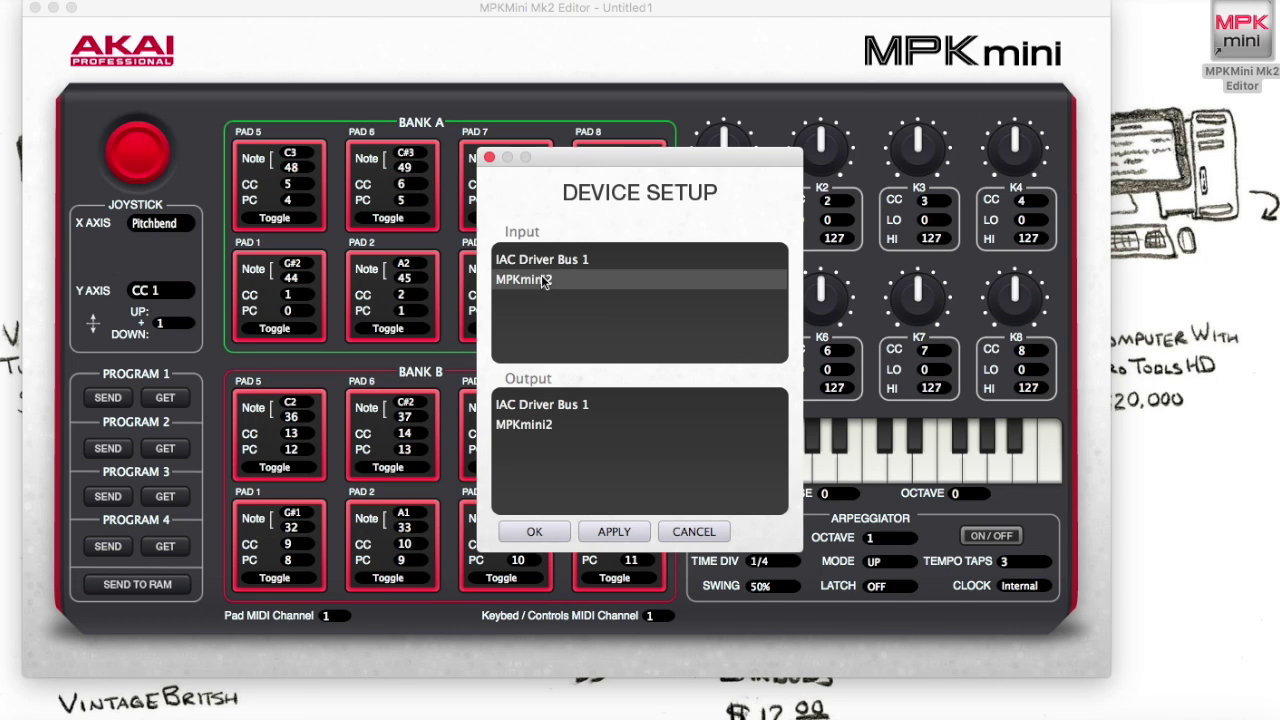
pyautogui.click(538, 428)
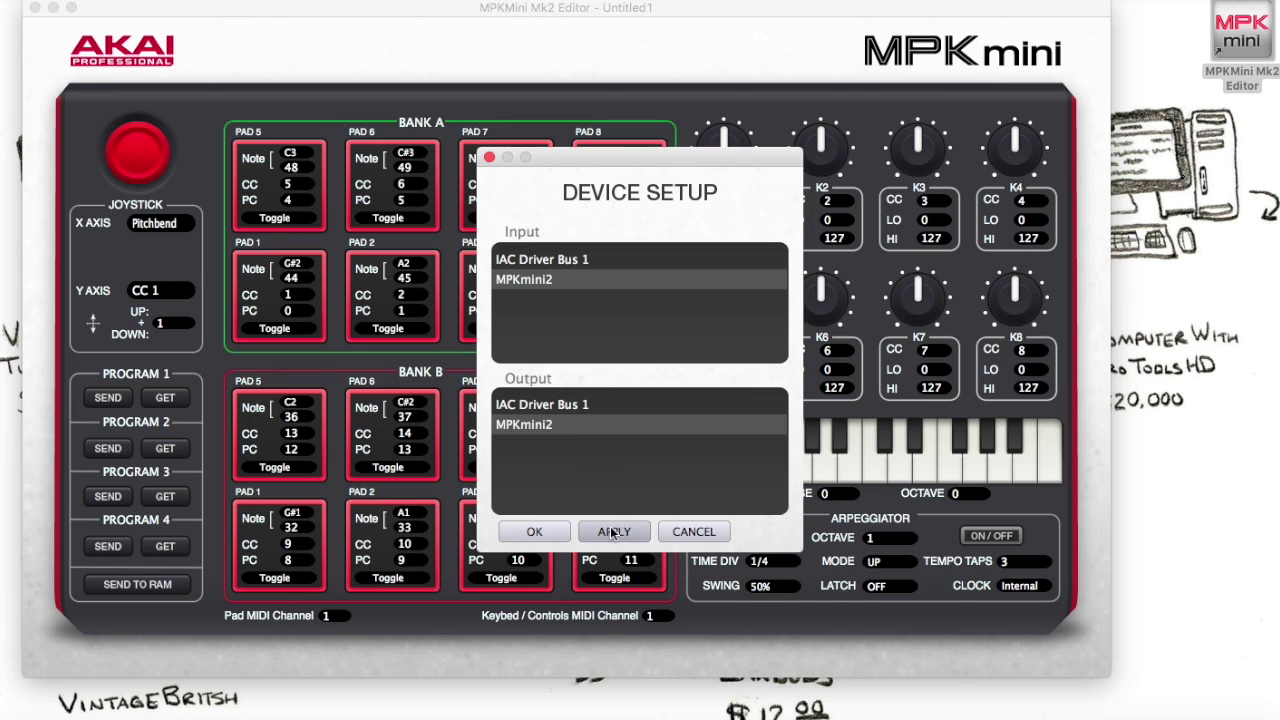
pyautogui.click(547, 534)
pyautogui.click(172, 398)
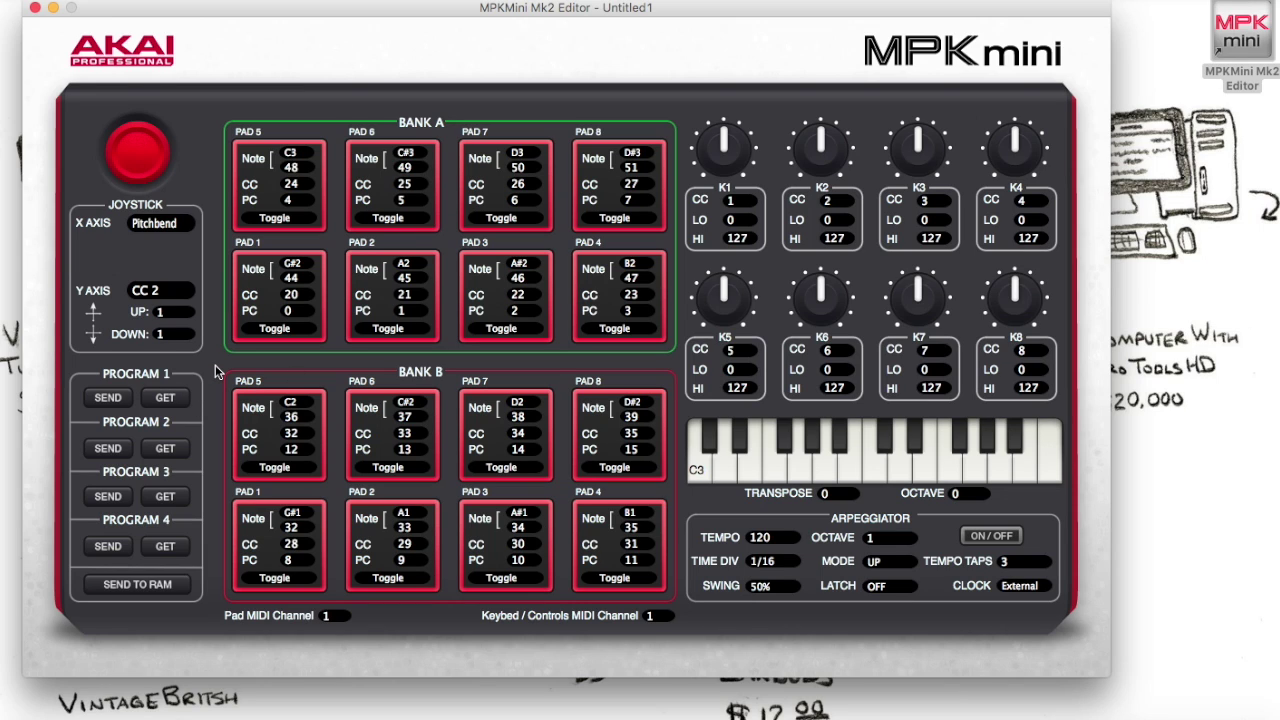
# Load Programs 2 and 3 from the controller and bring up the Auto Populate Tool.
pyautogui.click(182, 451)
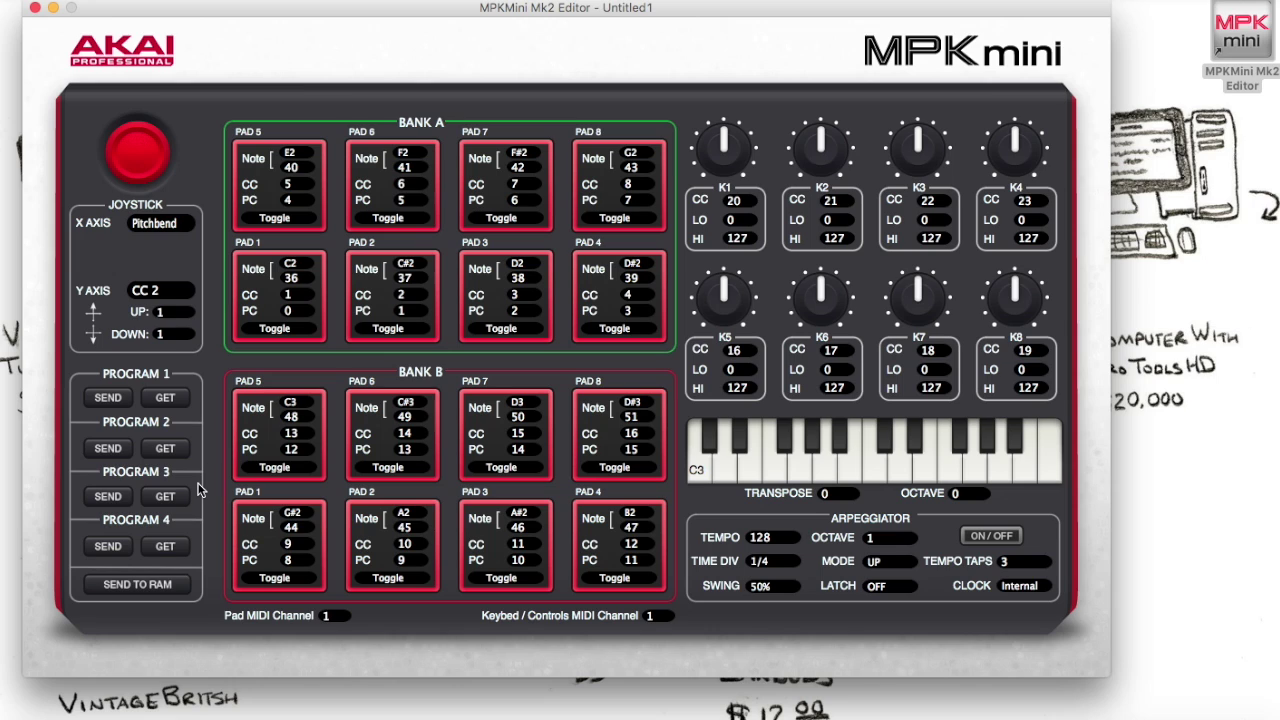
pyautogui.click(167, 496)
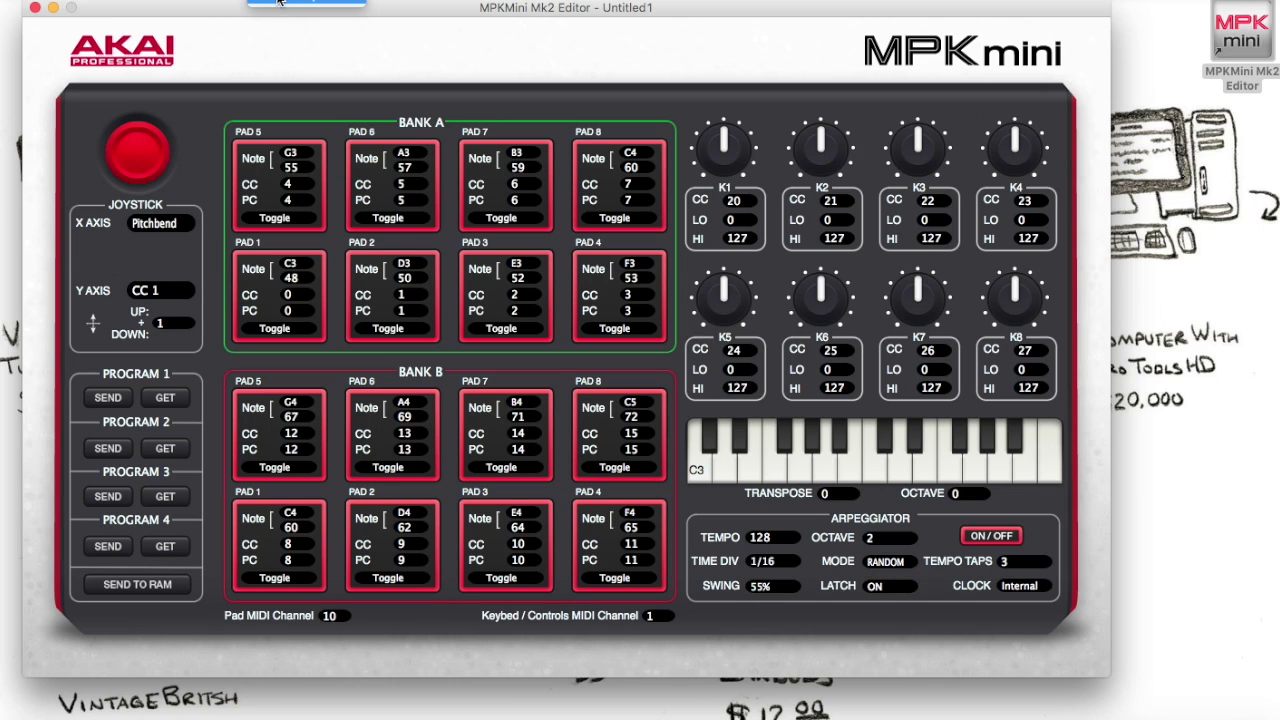
pyautogui.click(279, 4)
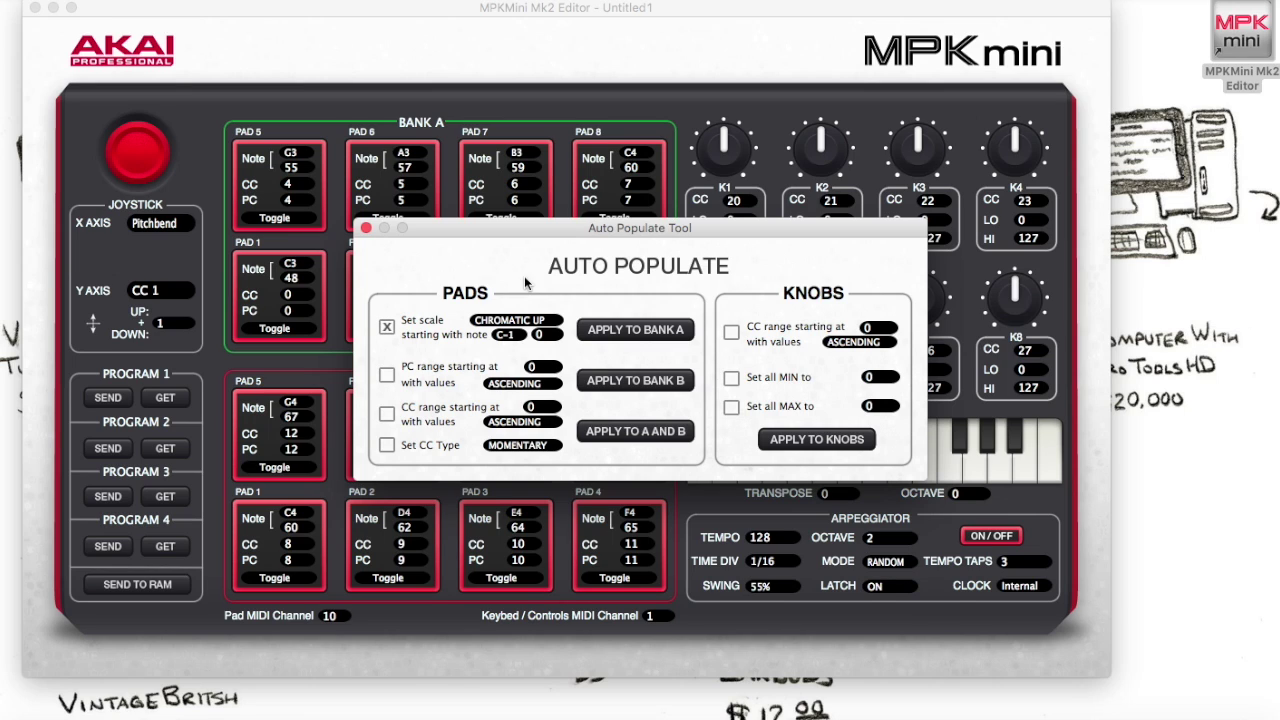
# Apply a chromatic scale starting on C2 to Bank A, giving notes 36–43.
pyautogui.click(508, 336)
pyautogui.scroll(-10, 512, 484)
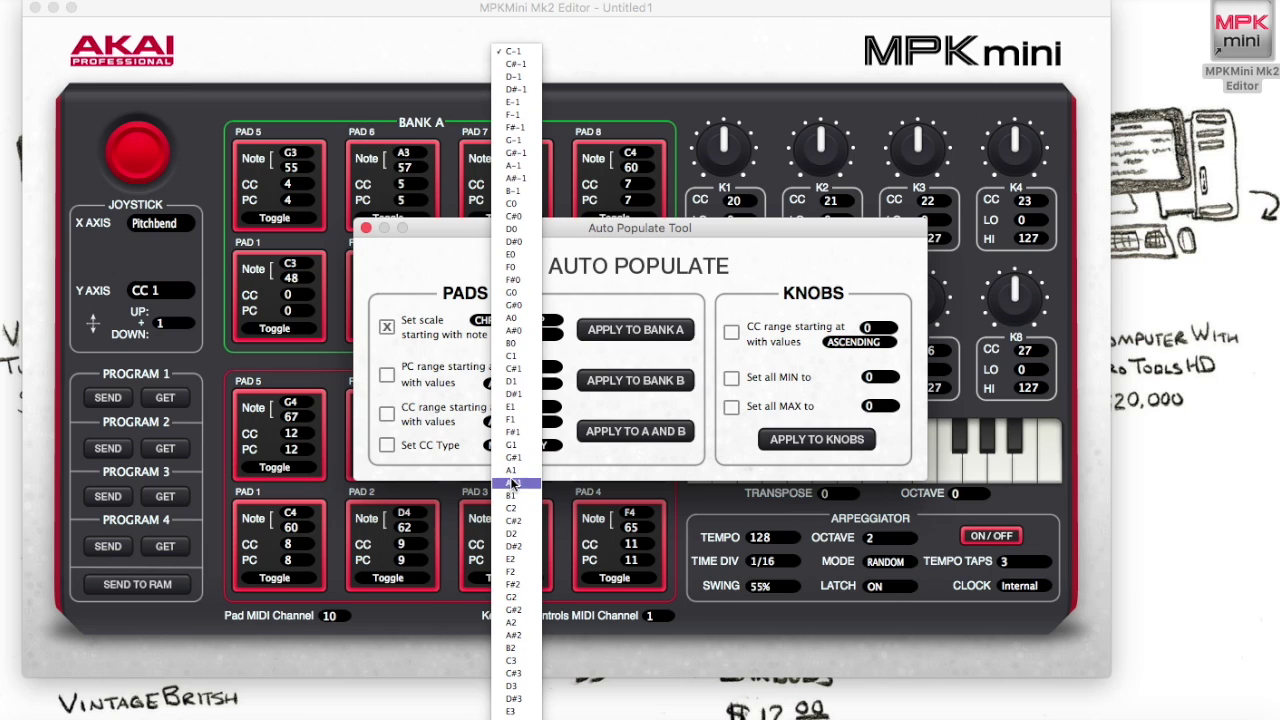
pyautogui.click(516, 517)
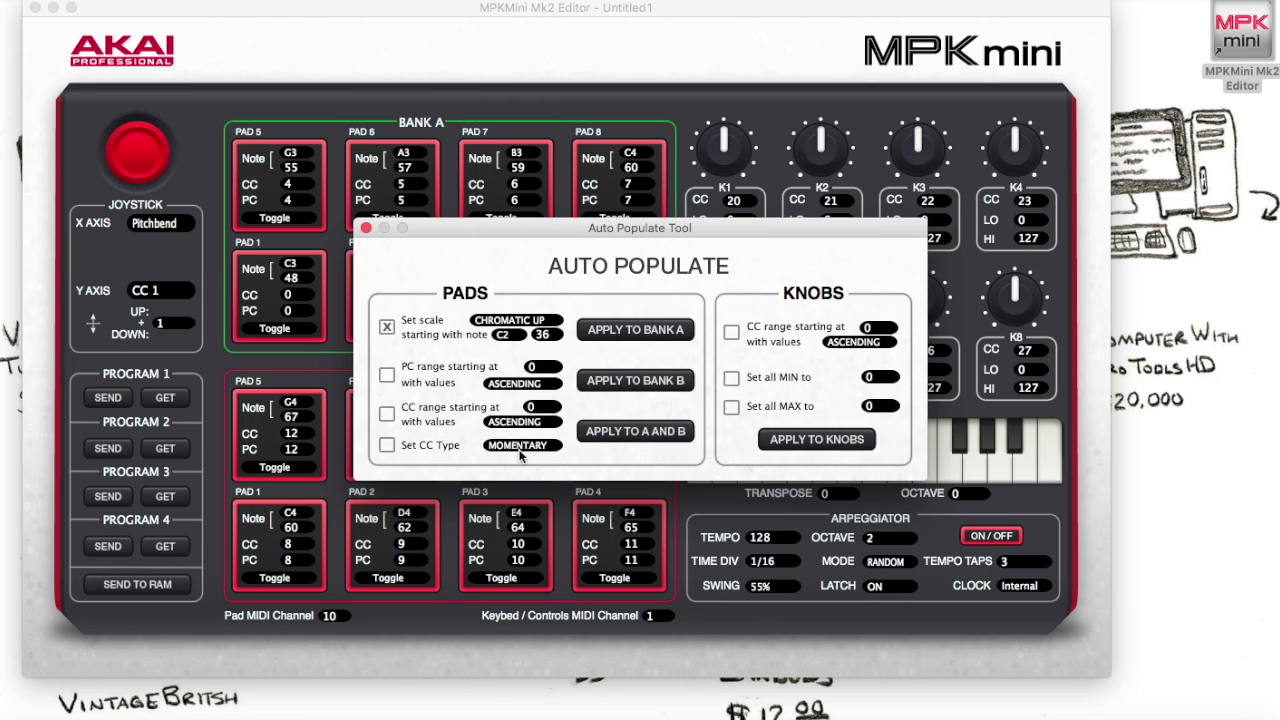
pyautogui.click(635, 334)
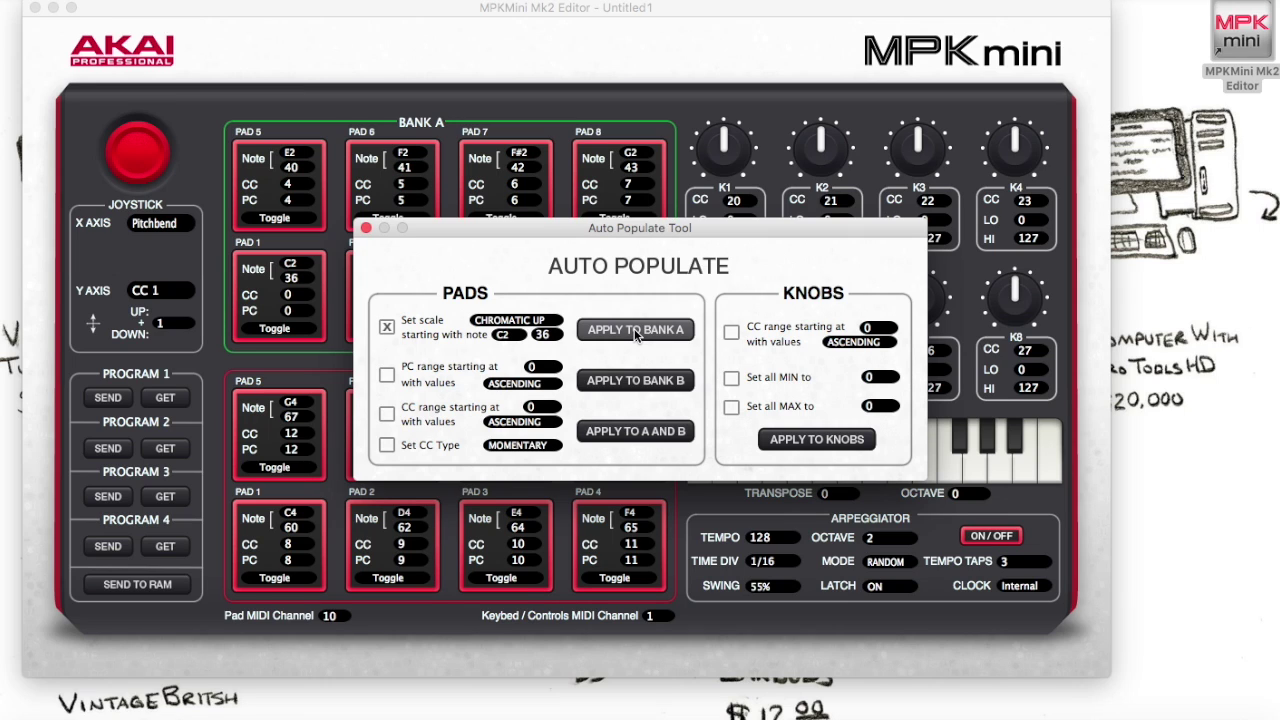
pyautogui.moveTo(660, 229); pyautogui.dragTo(850, 391)
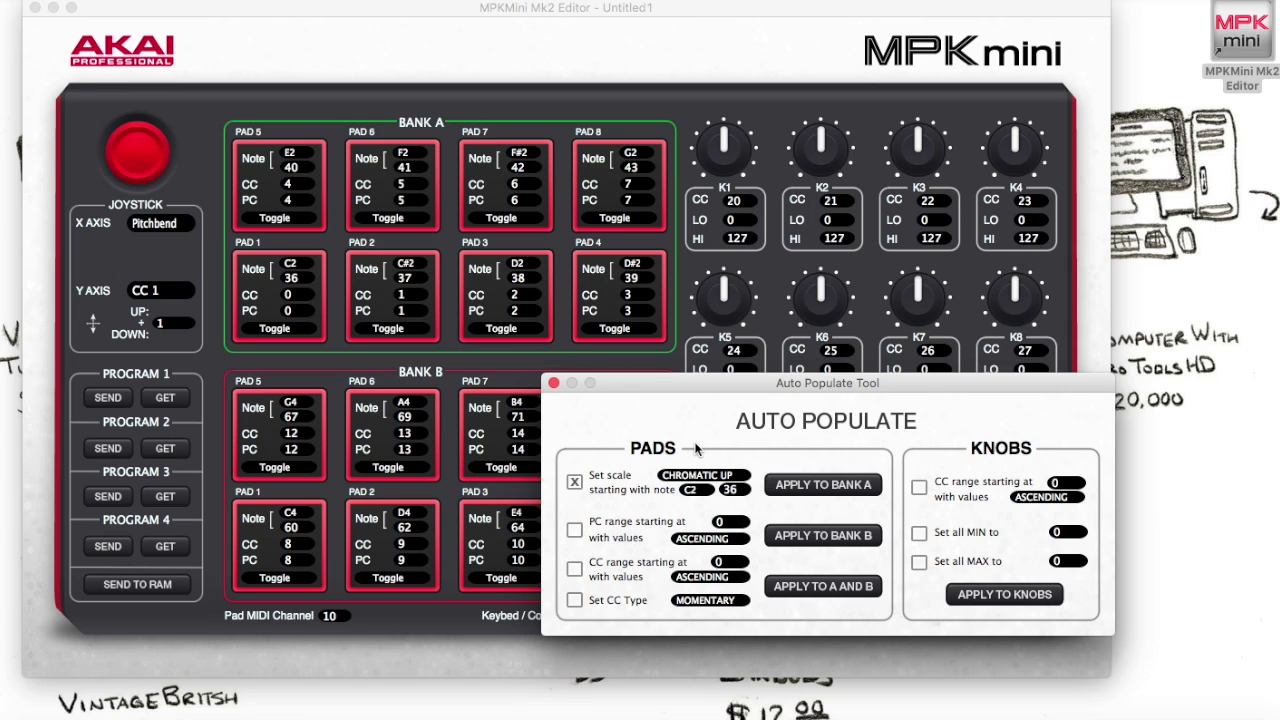
# Apply a chromatic scale starting on G#2 to Bank B, giving notes 44–51.
pyautogui.click(690, 489)
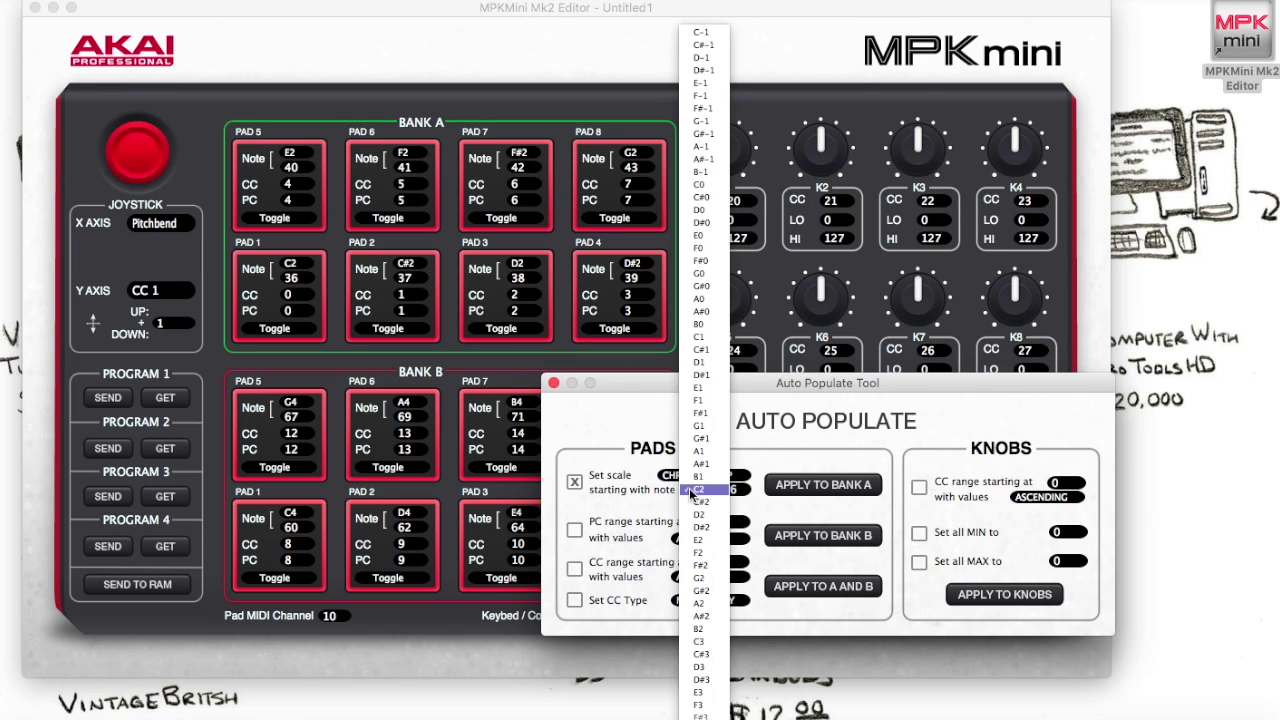
pyautogui.scroll(-5, 701, 566)
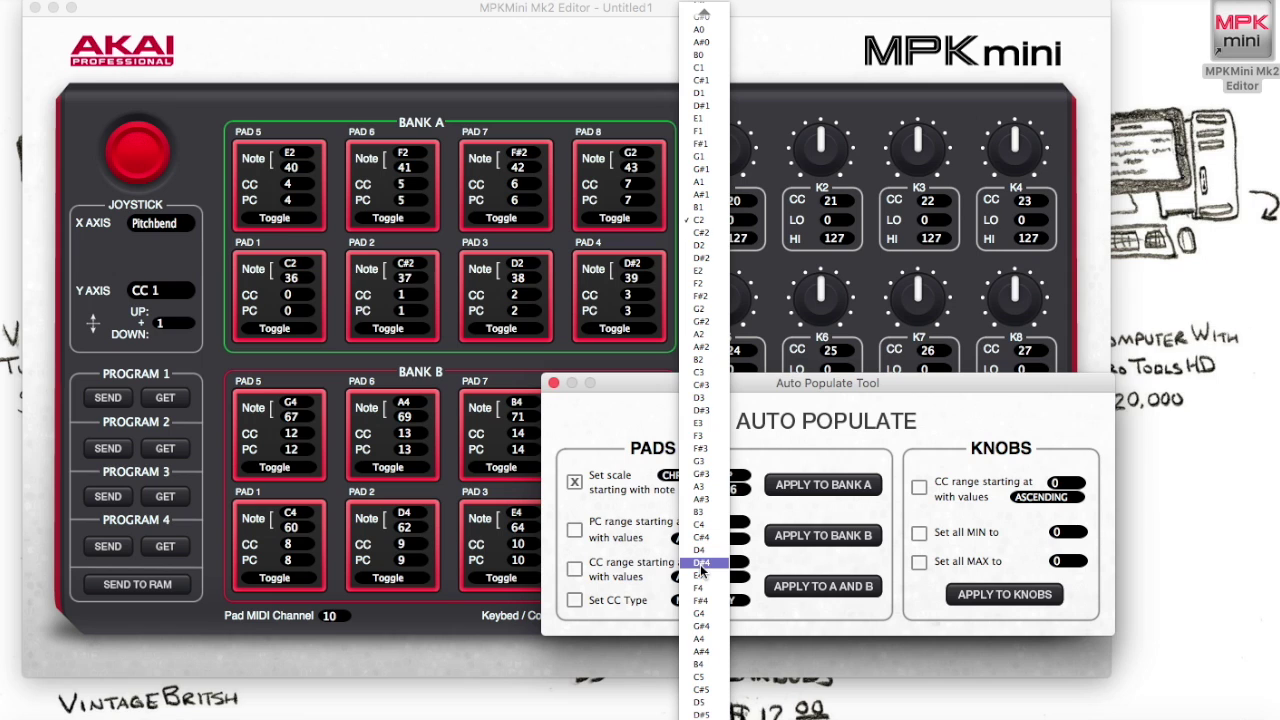
pyautogui.scroll(-3, 701, 568)
pyautogui.scroll(2, 701, 569)
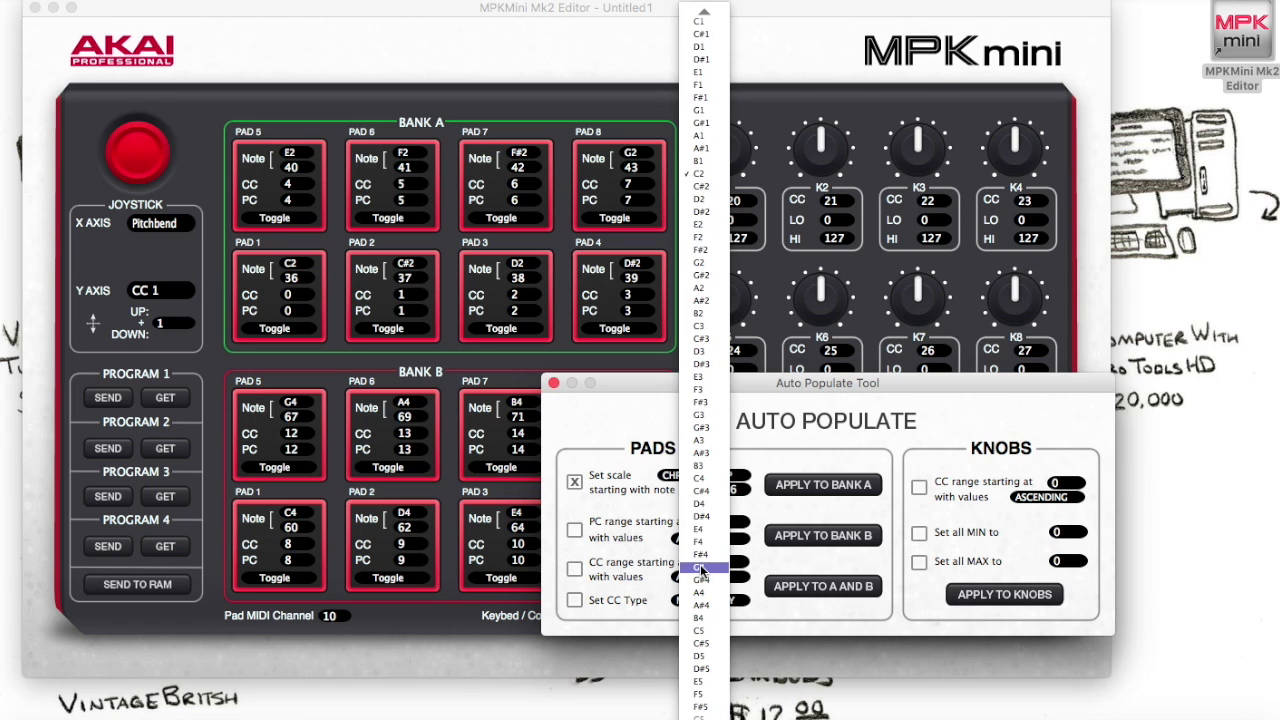
pyautogui.scroll(1, 701, 568)
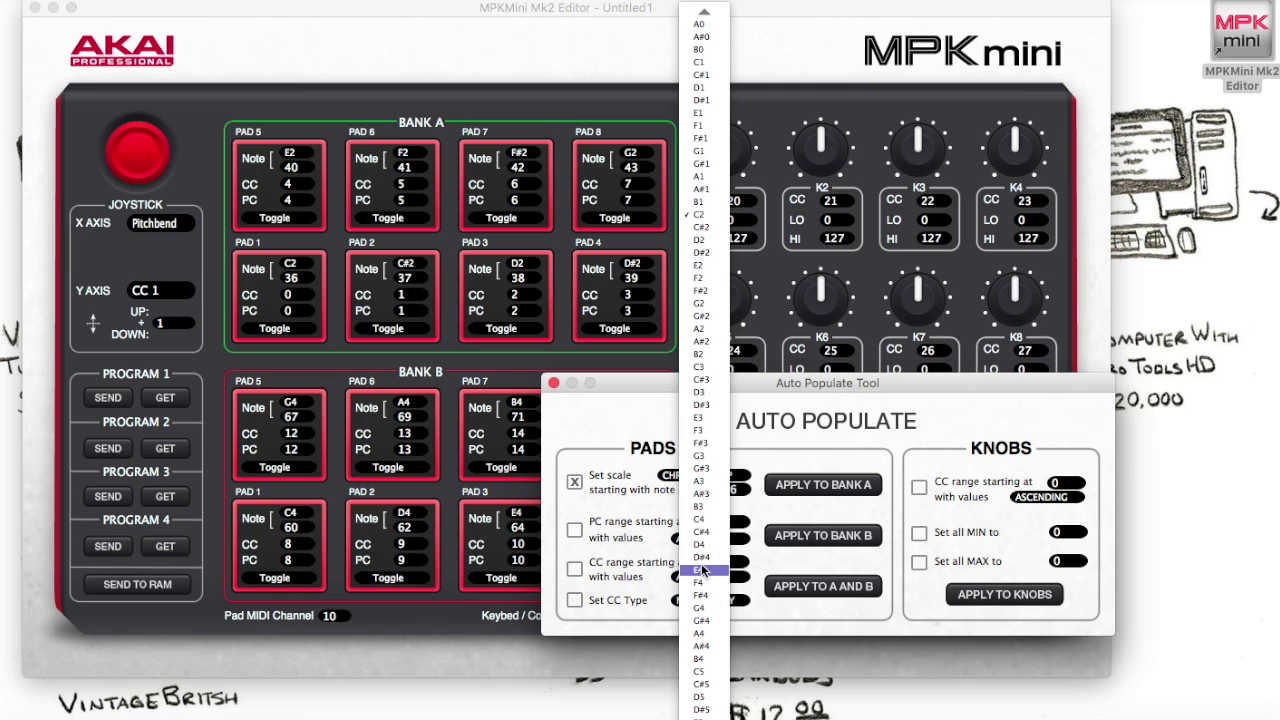
pyautogui.click(701, 318)
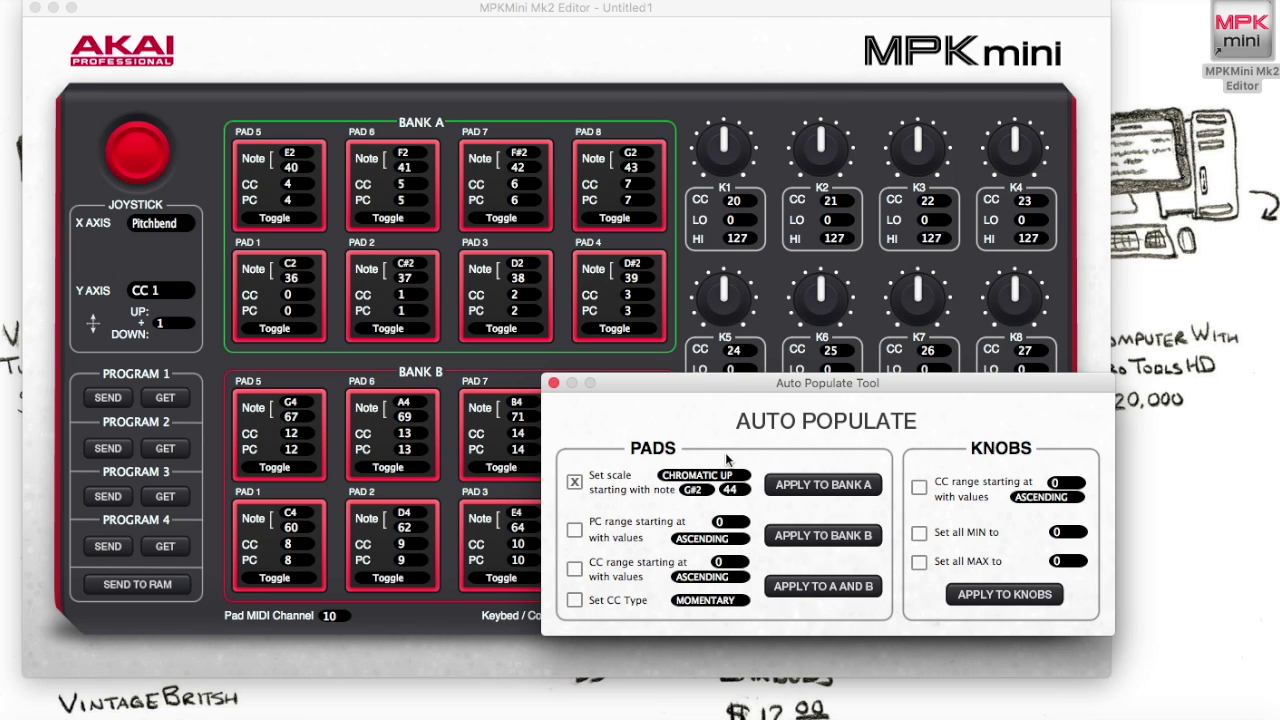
pyautogui.click(818, 538)
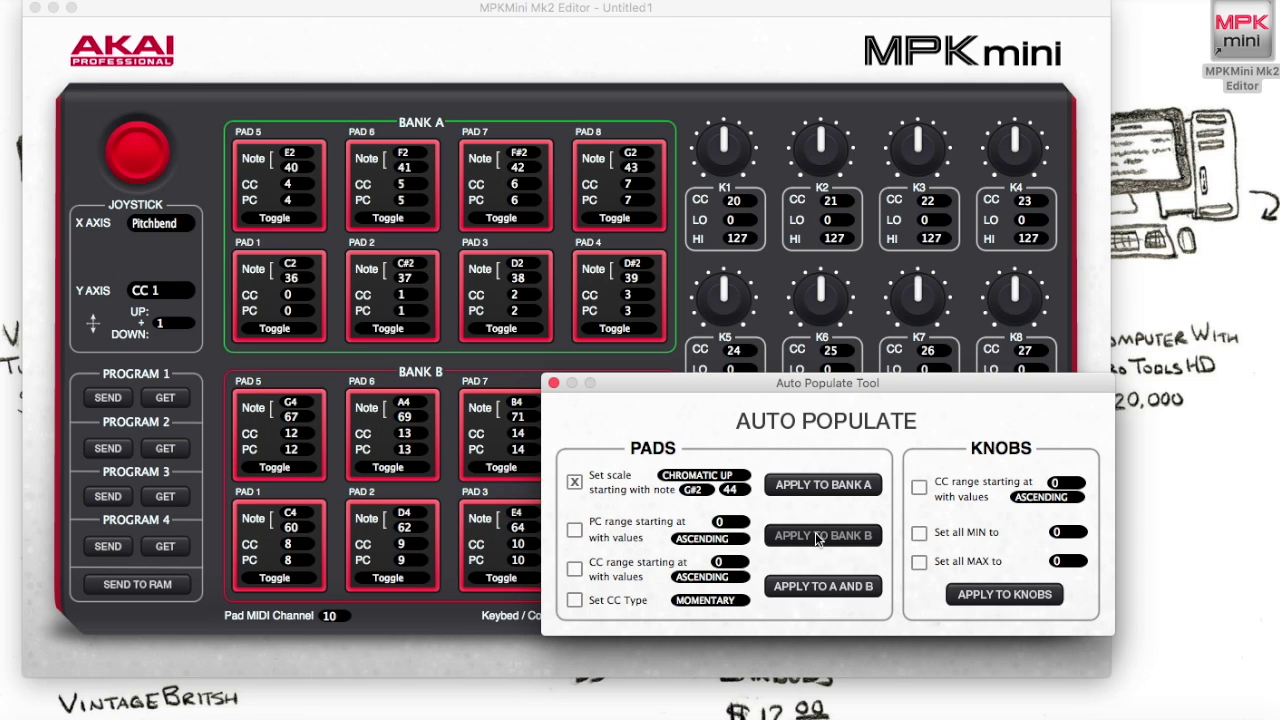
pyautogui.moveTo(640, 382); pyautogui.dragTo(818, 292)
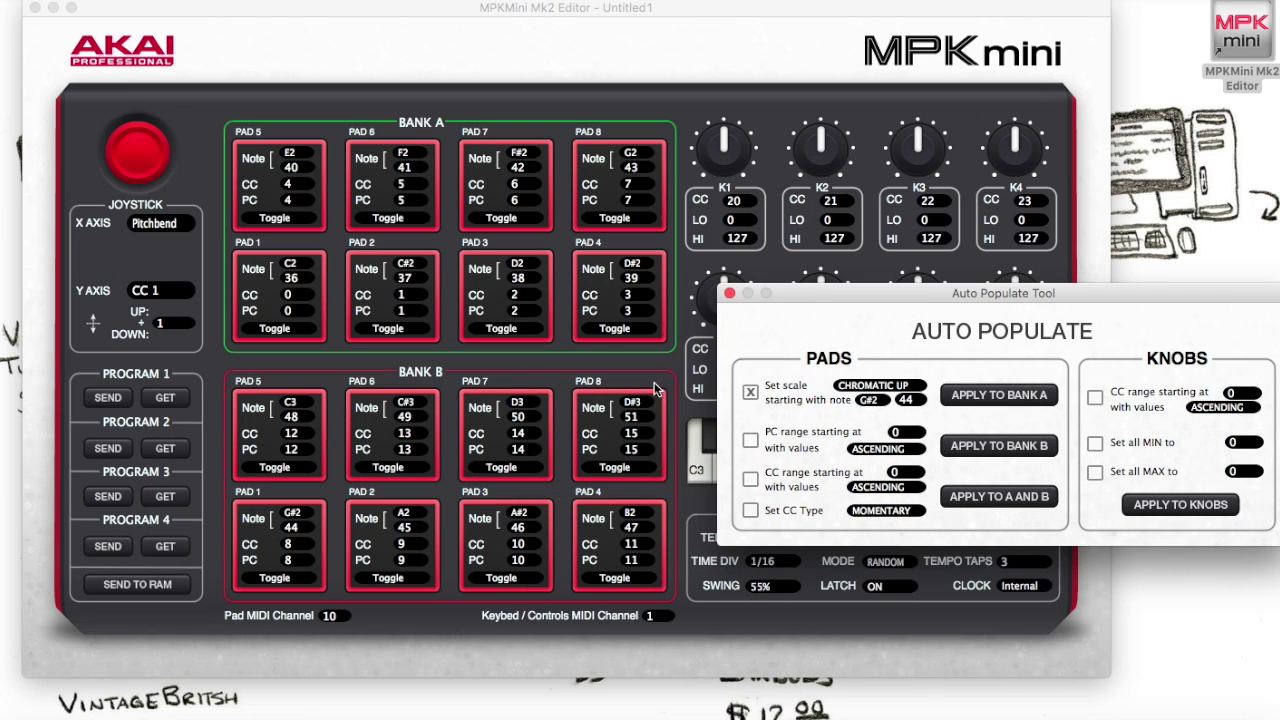
# Close Auto Populate, change Pad MIDI Channel from 10 to 1, and send to Program 3.
pyautogui.click(729, 293)
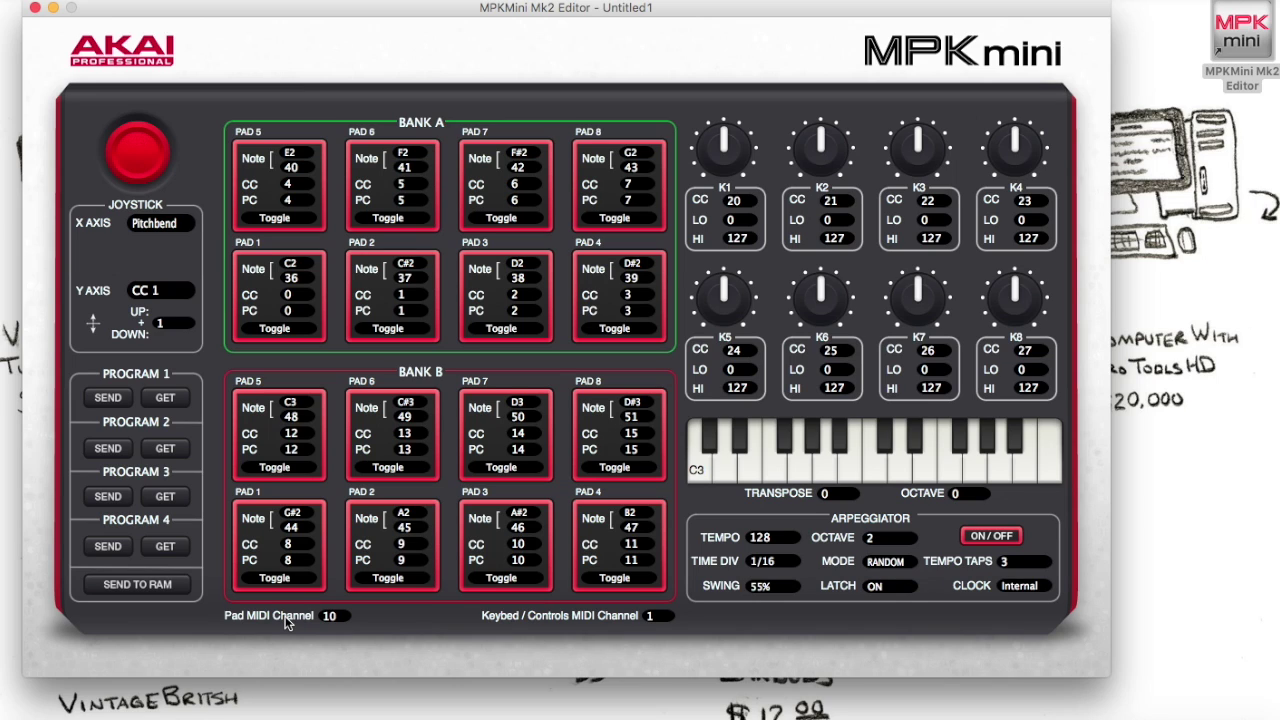
pyautogui.press('BackSpace')
pyautogui.press('BackSpace')
pyautogui.write('1')
pyautogui.click(110, 497)
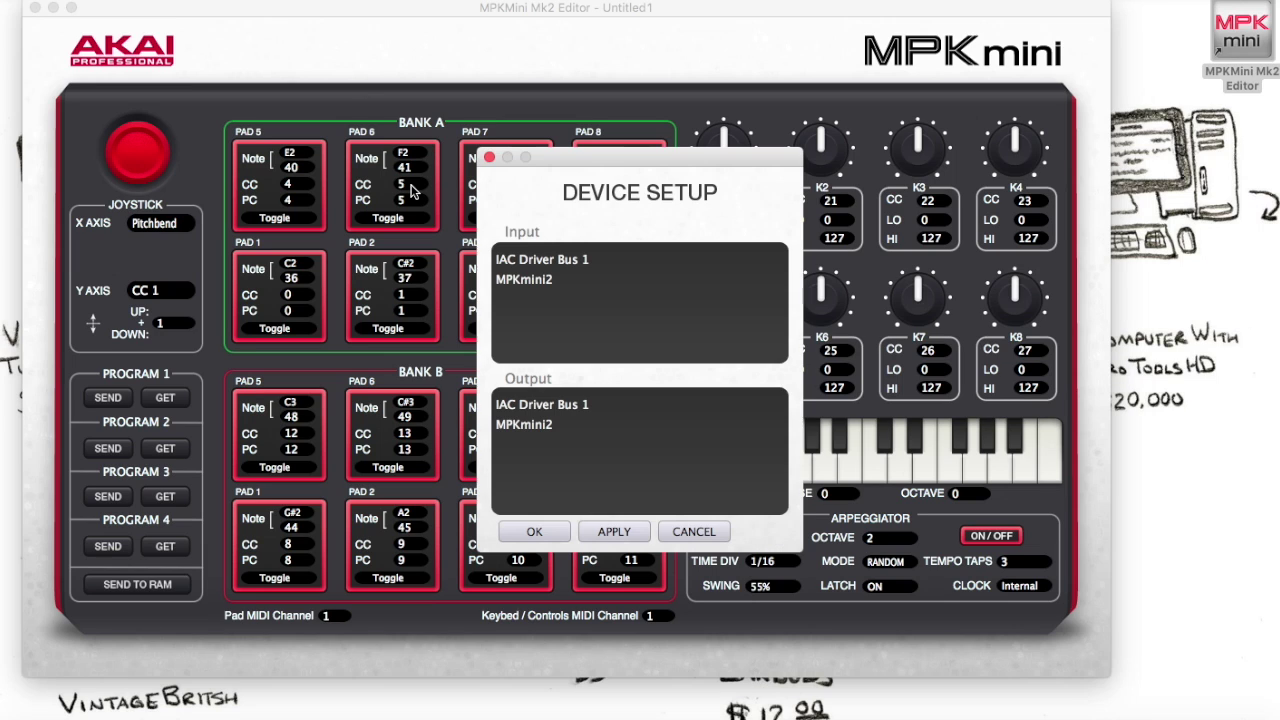
pyautogui.click(526, 284)
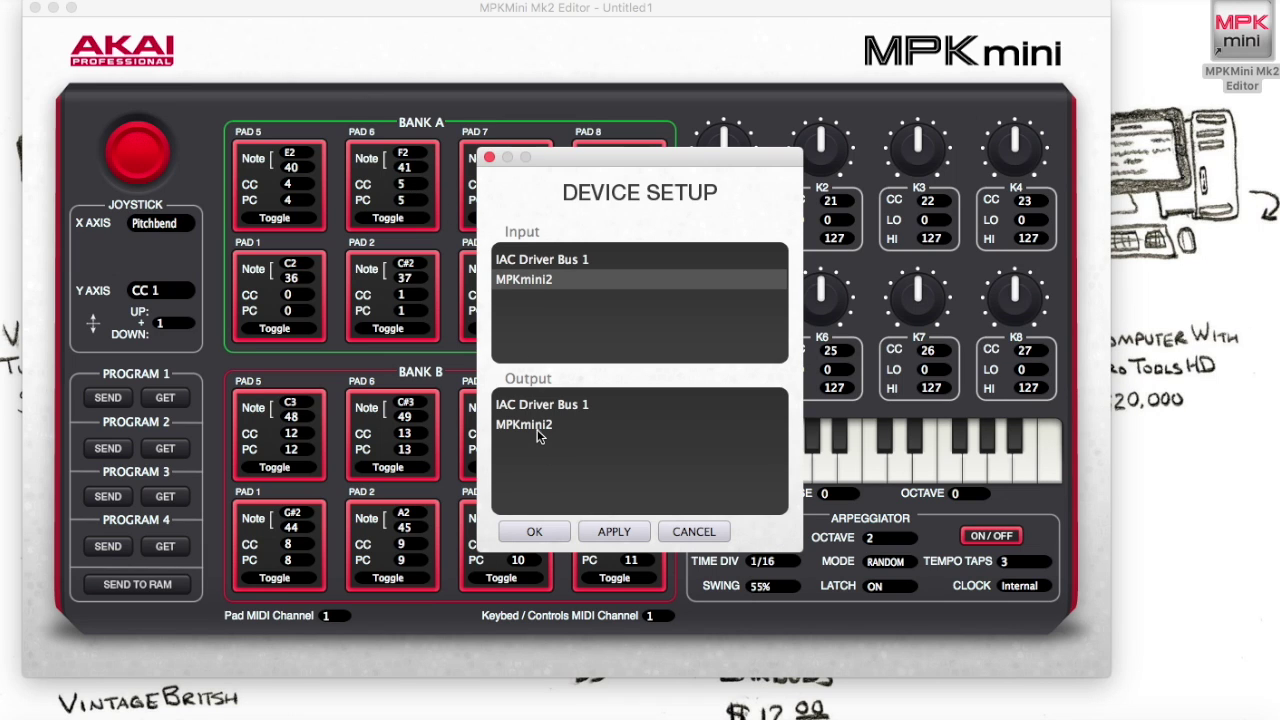
pyautogui.click(538, 430)
pyautogui.click(611, 531)
pyautogui.click(612, 535)
pyautogui.click(527, 535)
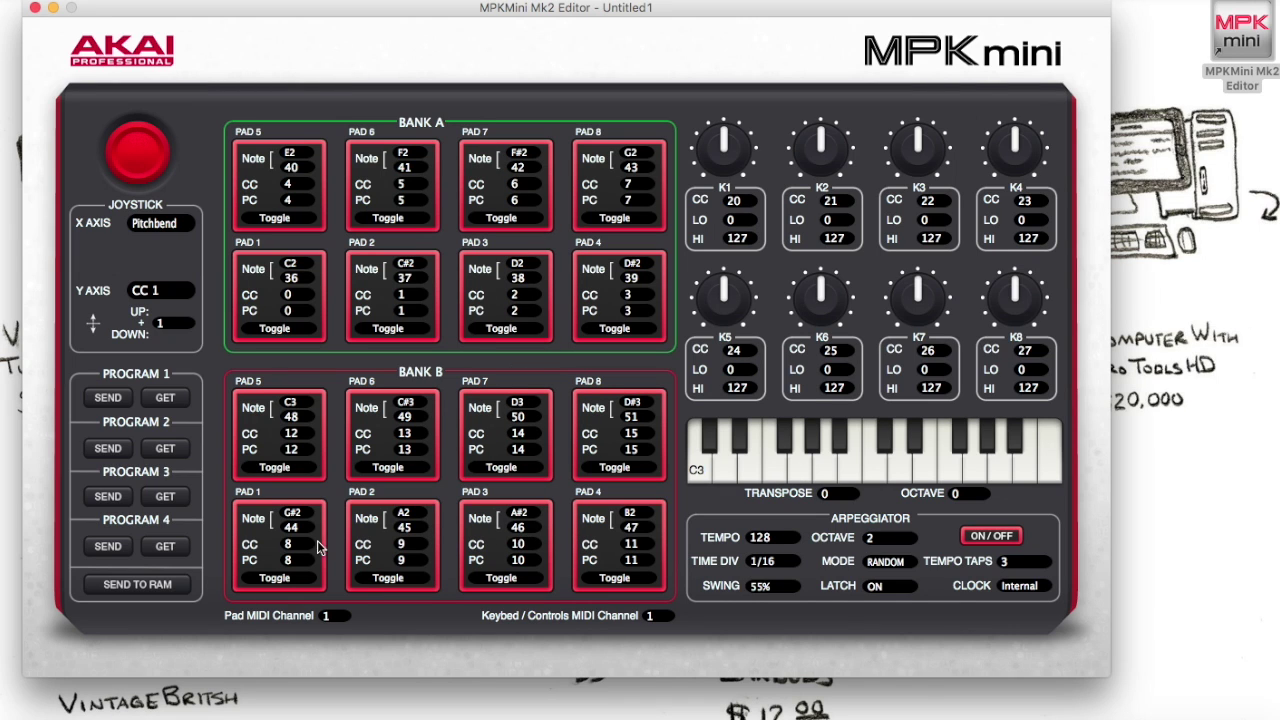
pyautogui.click(99, 504)
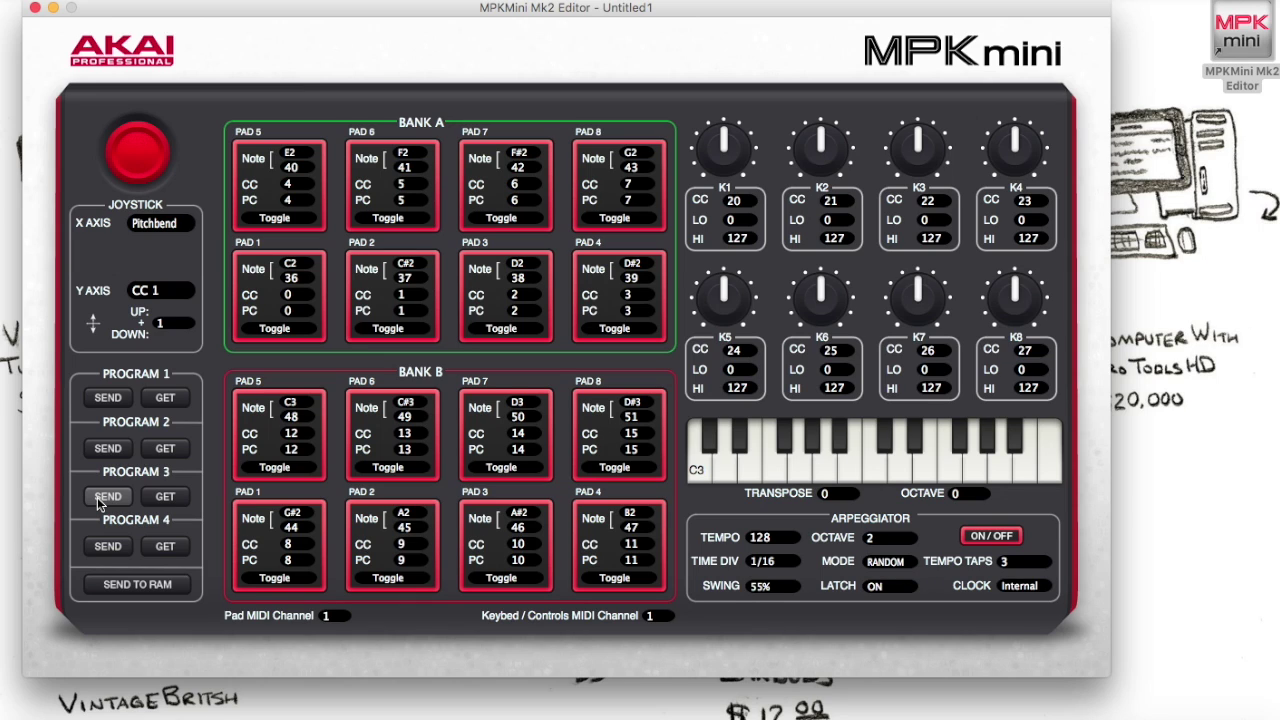
pyautogui.click(99, 504)
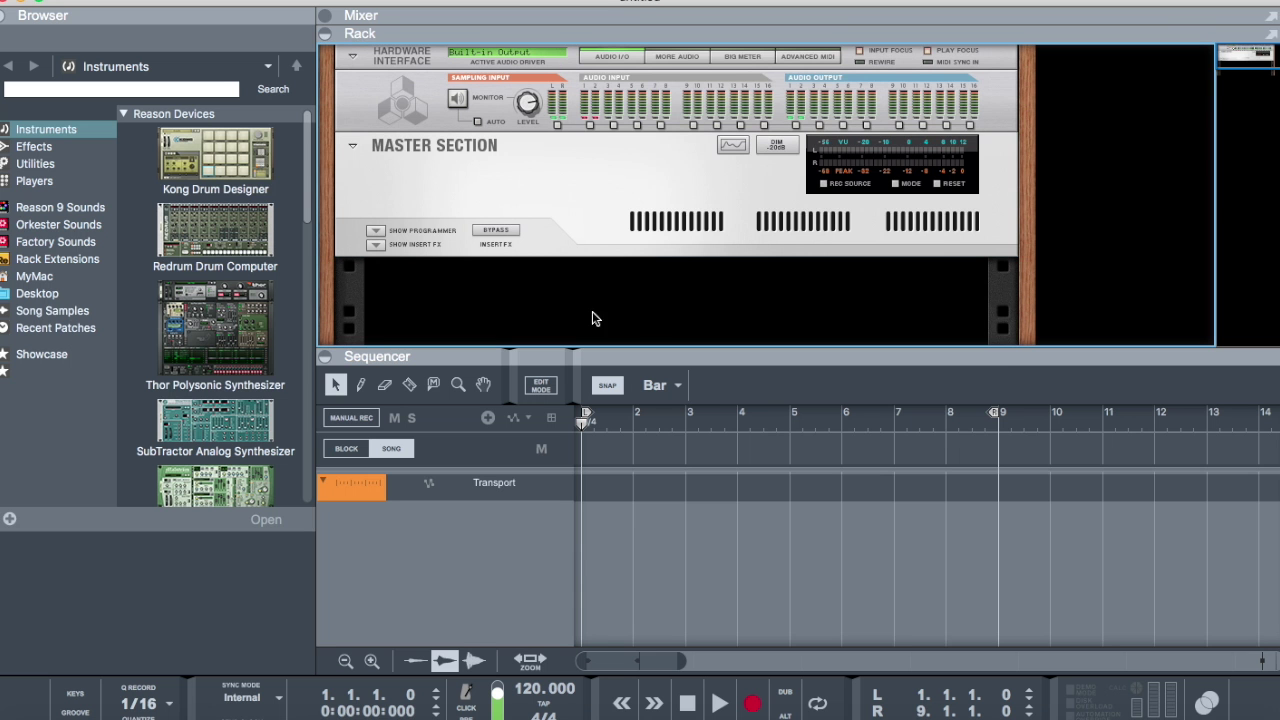
# Add a Kong Drum Designer with the Kong Kit to the rack and collapse the sequencer.
pyautogui.click(208, 170)
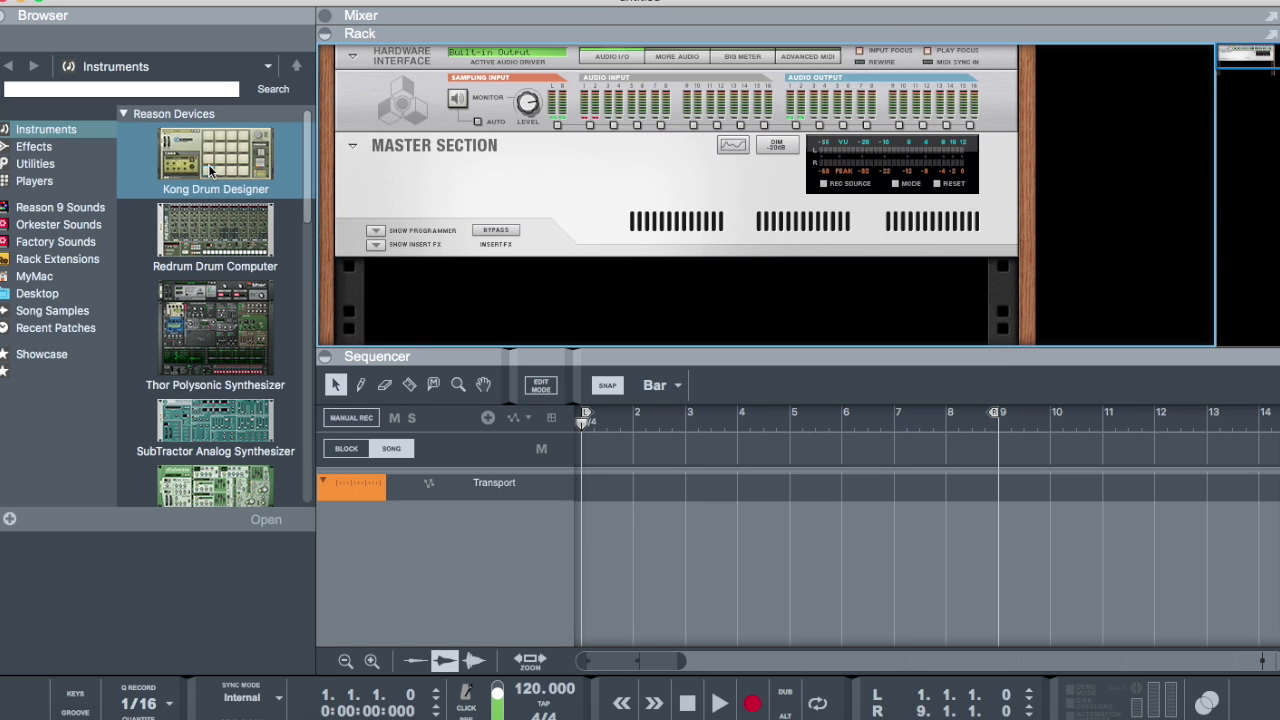
pyautogui.doubleClick(208, 164)
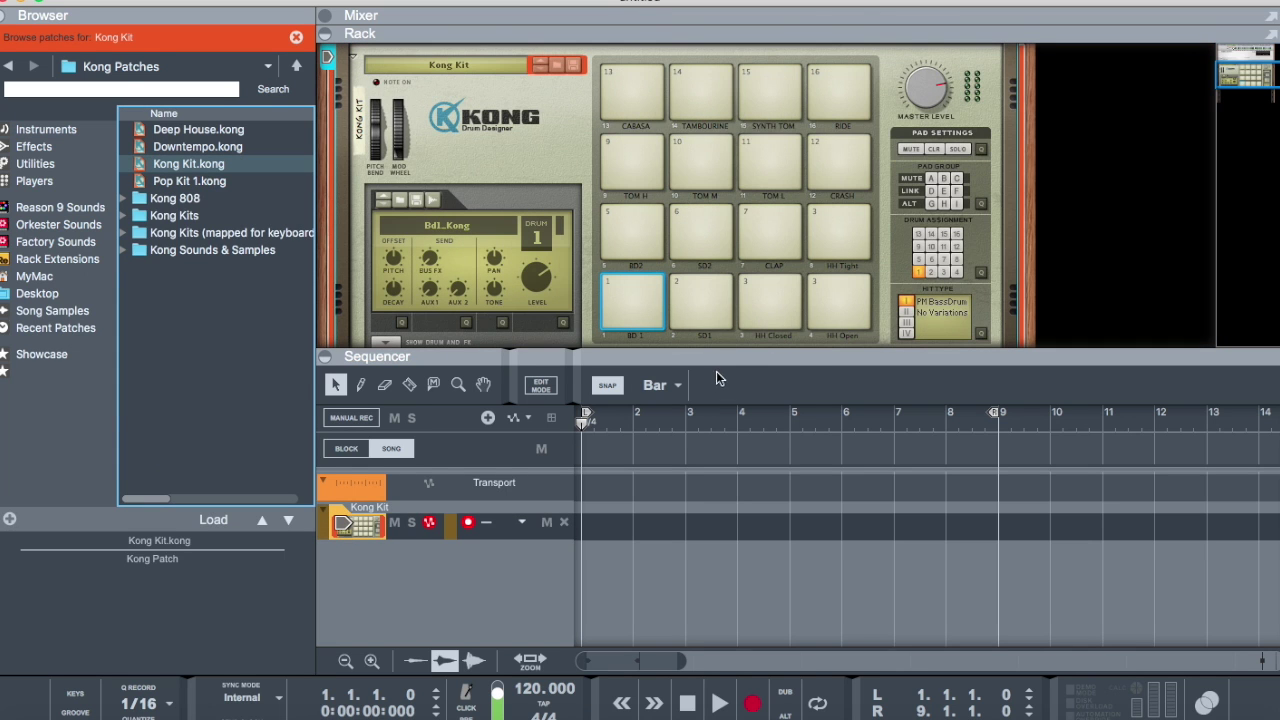
pyautogui.moveTo(736, 356); pyautogui.dragTo(729, 500)
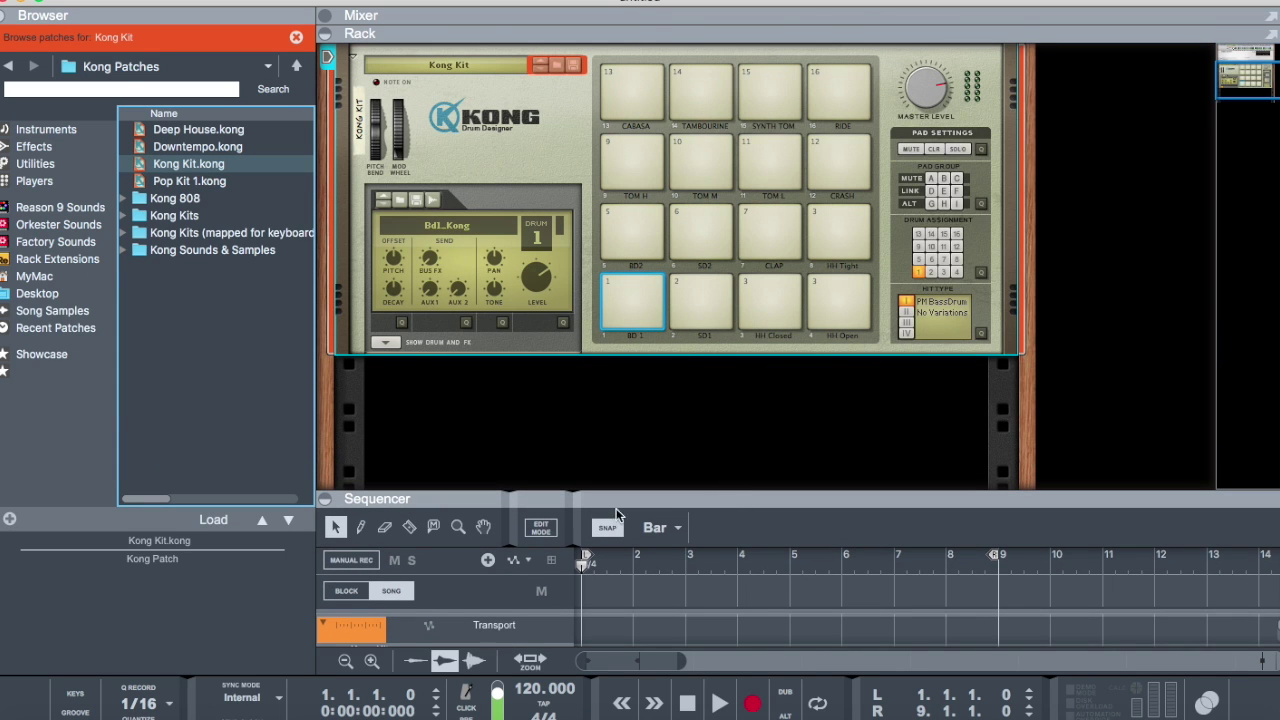
pyautogui.click(324, 499)
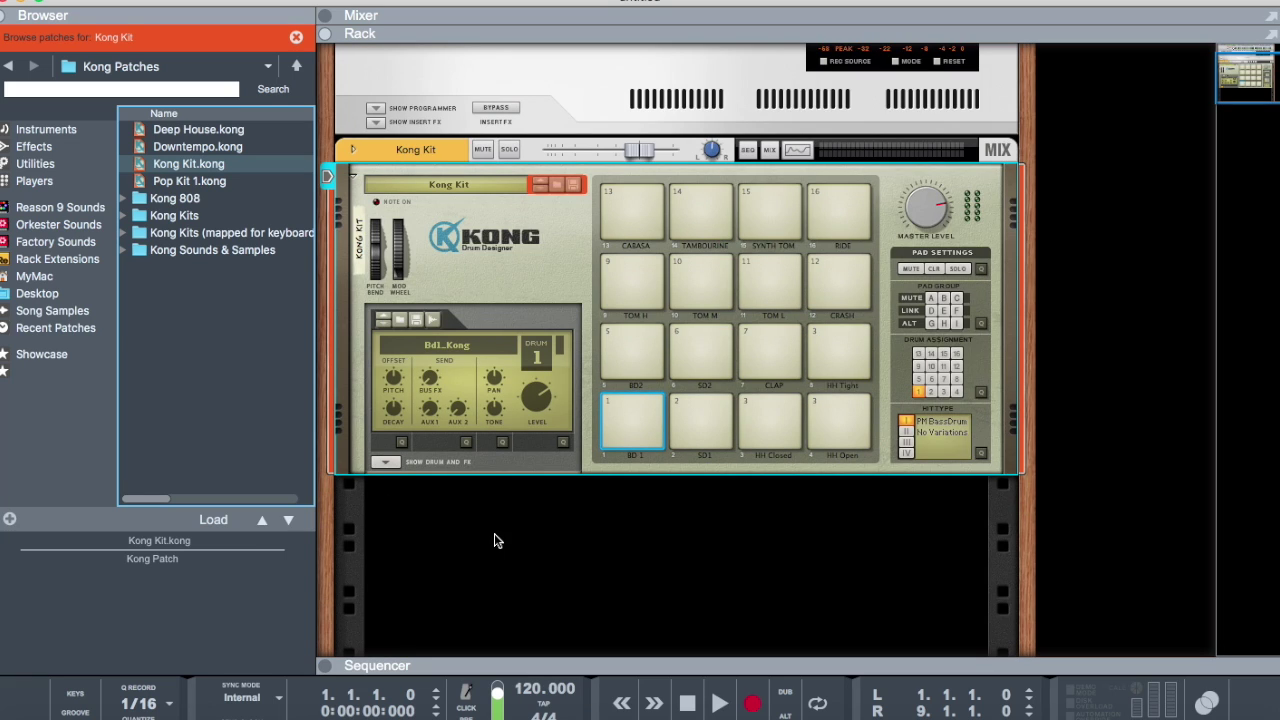